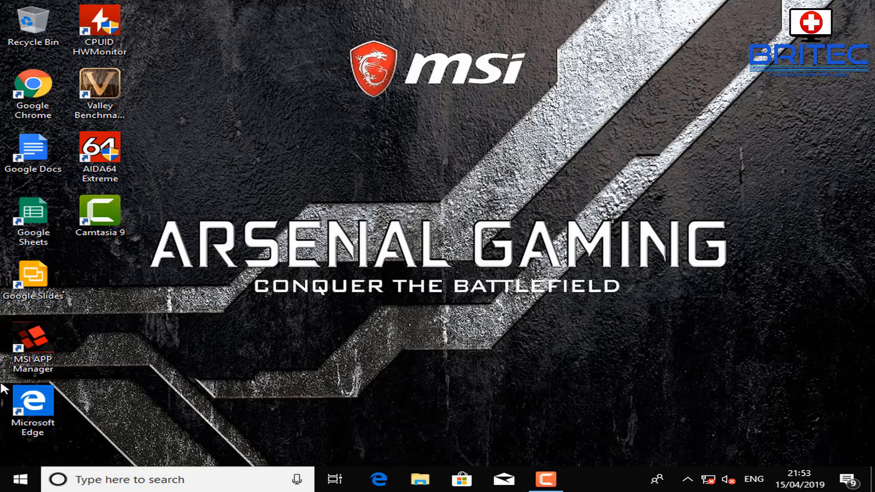
- Launch MSI APP Manager, check the PUMP fan 1 and CPU fan 1 curves, then open the system fan window
{"action": "double_click", "coordinate": [35, 341]}
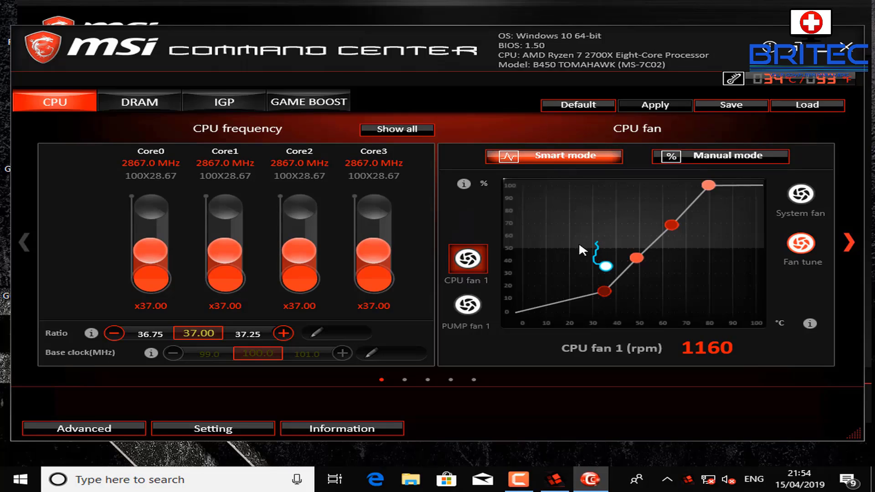
{"action": "left_click", "coordinate": [468, 304]}
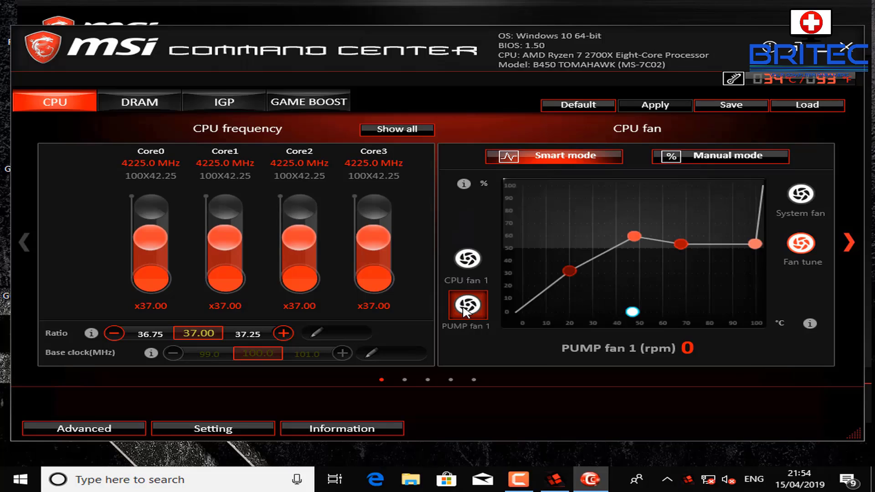
{"action": "left_click", "coordinate": [469, 265]}
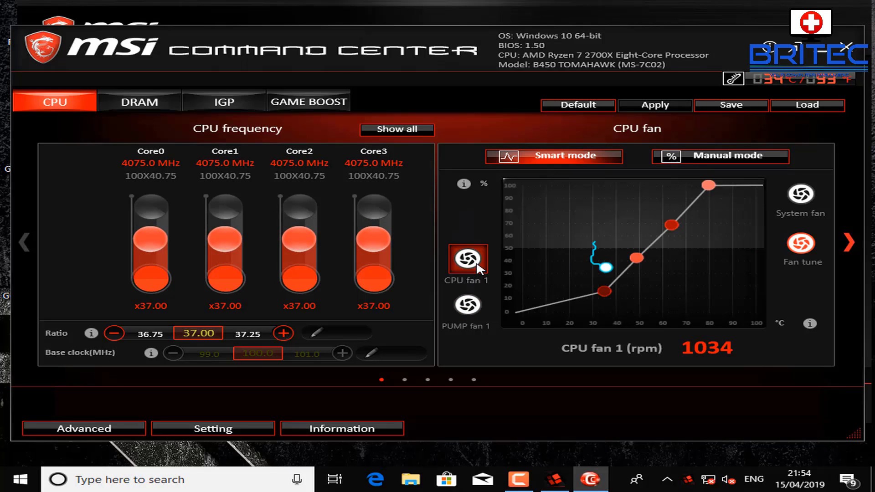
{"action": "left_click", "coordinate": [804, 207]}
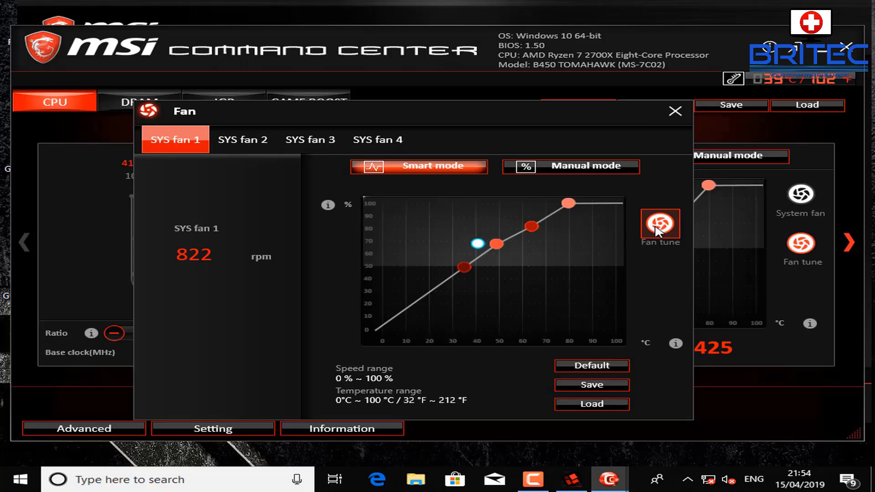
- Run Fan tune to auto-tune the SYS fan 1 curve
{"action": "left_click", "coordinate": [660, 223]}
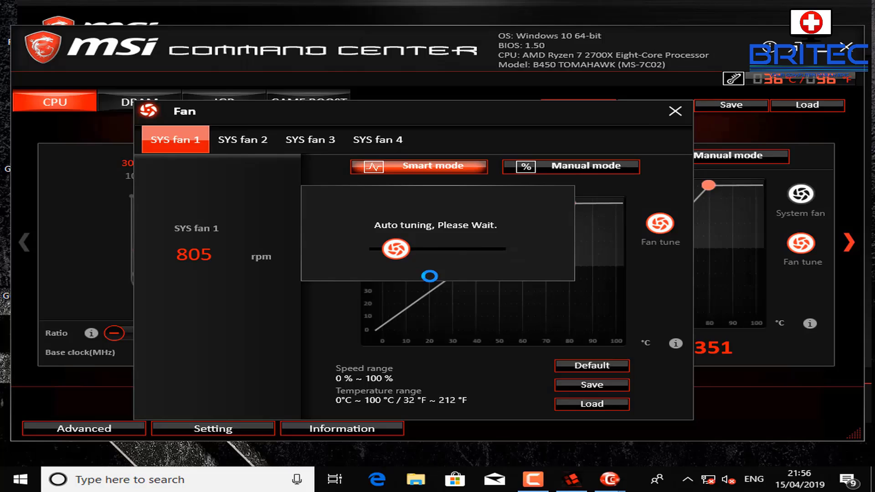
- Bring Command Center and its SYS fan 1 Fan window back to the front
{"action": "key", "text": "alt+Tab"}
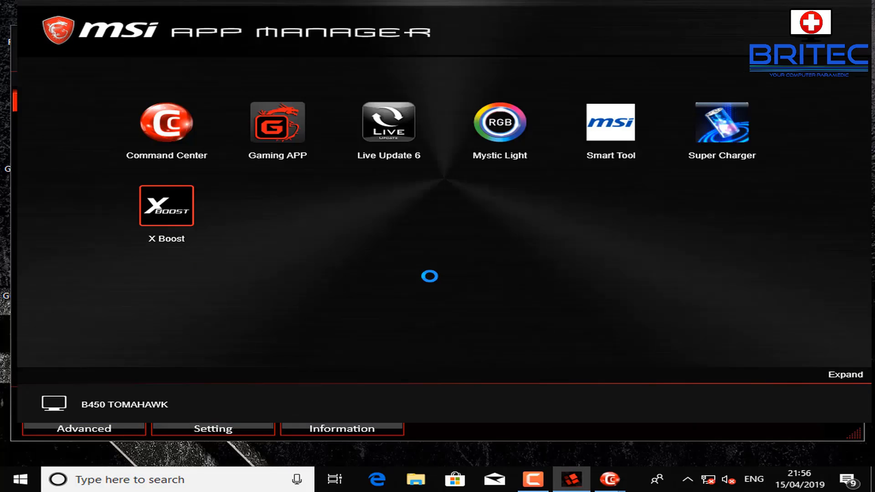
{"action": "mouse_move", "coordinate": [610, 479]}
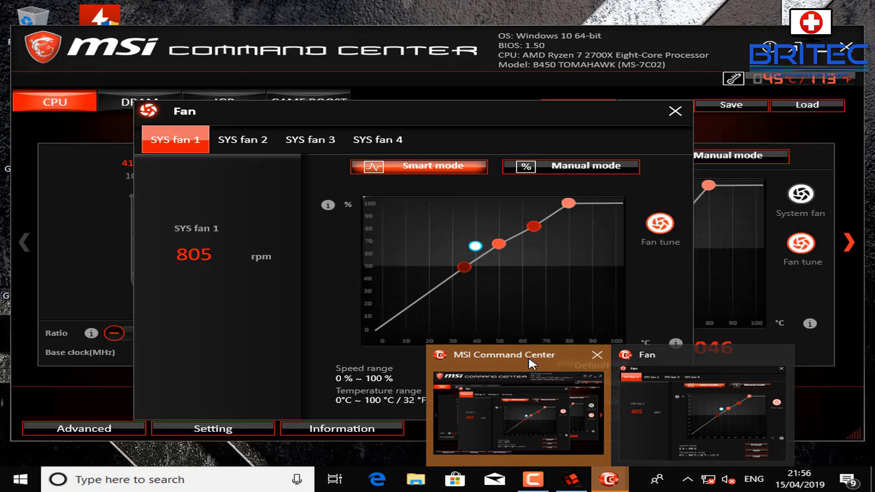
{"action": "left_click", "coordinate": [528, 356]}
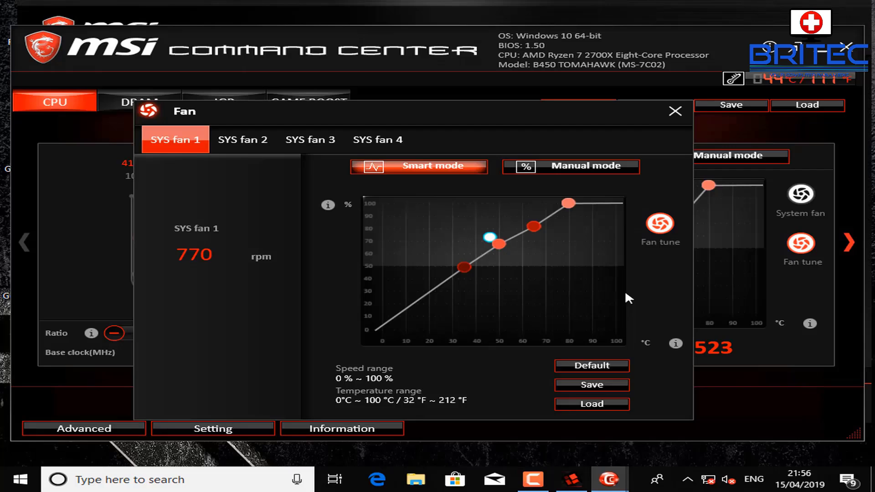
- Open the Save As window for the fan curve and close it without saving
{"action": "left_click", "coordinate": [595, 389]}
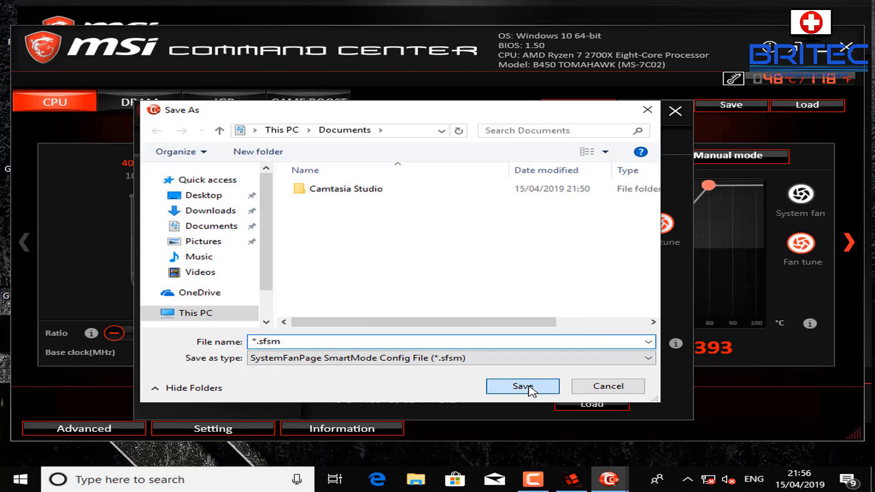
{"action": "left_click", "coordinate": [530, 388]}
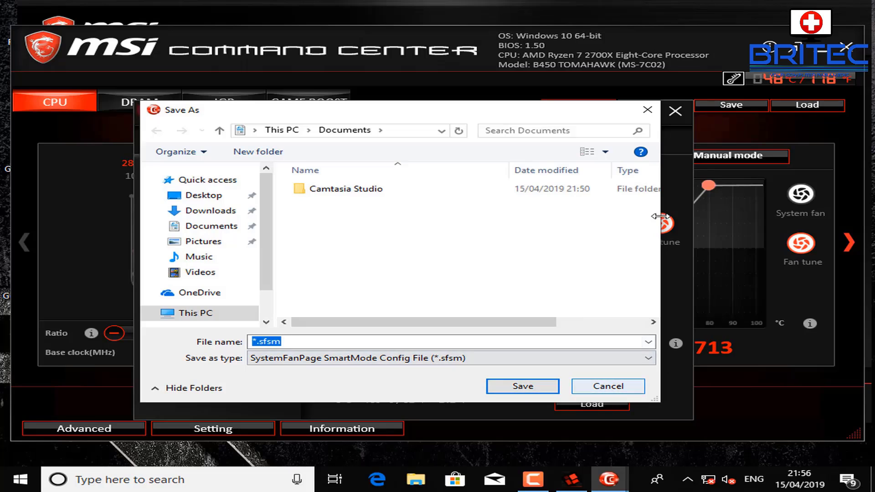
{"action": "left_click", "coordinate": [647, 109]}
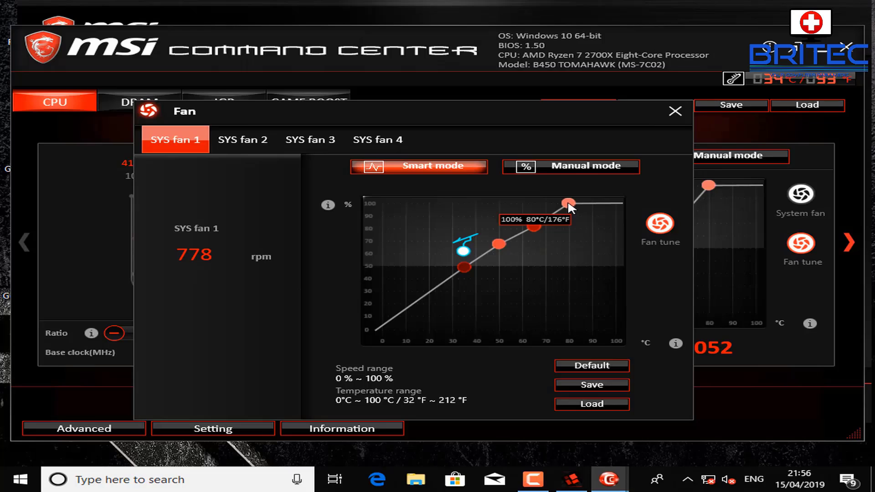
- Check the SYS fan 1 curve point values, then close the Fan window and return to the main CPU page
{"action": "mouse_move", "coordinate": [532, 222]}
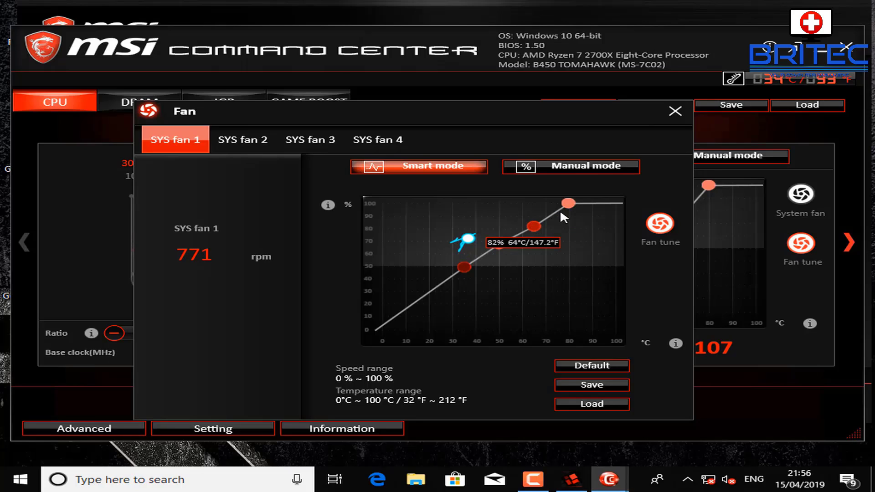
{"action": "mouse_move", "coordinate": [570, 205]}
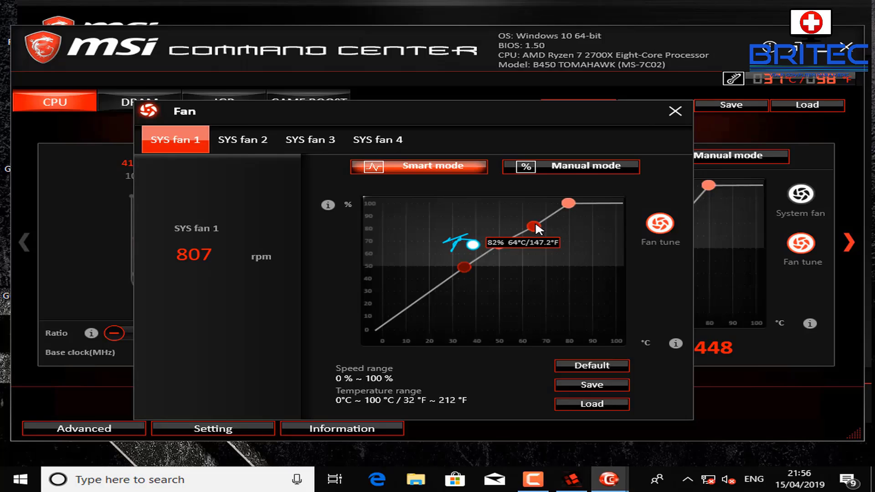
{"action": "mouse_move", "coordinate": [493, 240]}
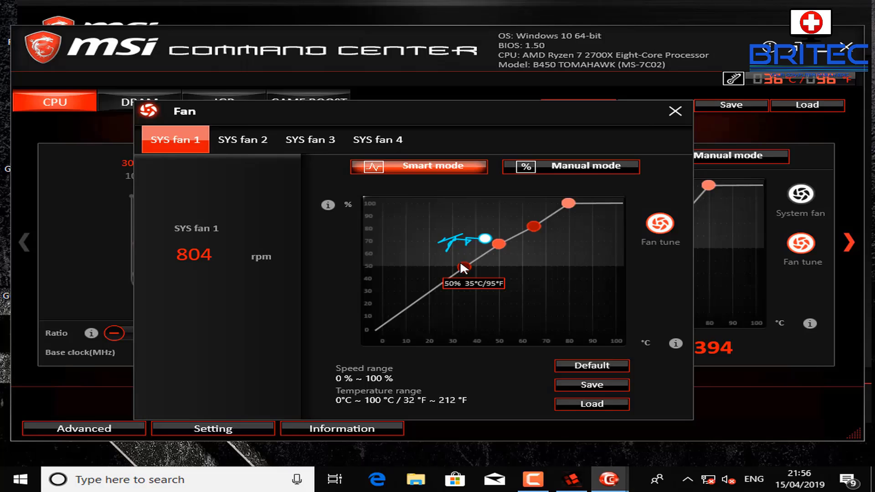
{"action": "left_click", "coordinate": [676, 113]}
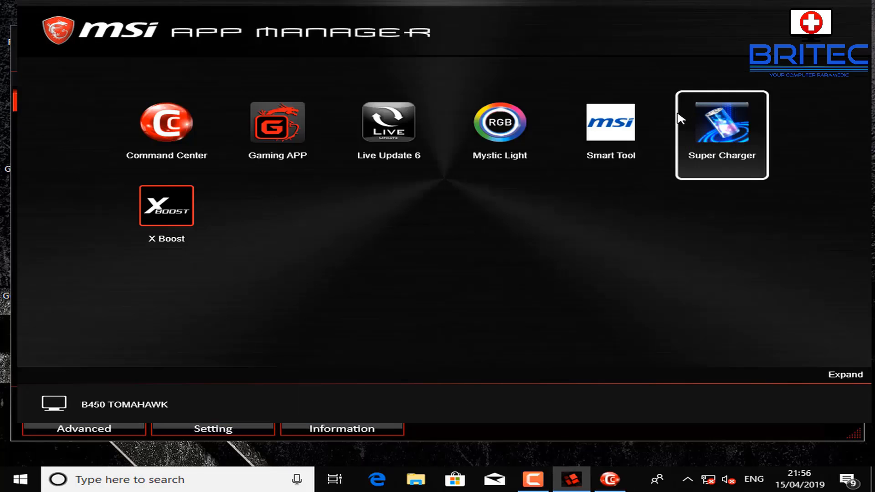
{"action": "left_click", "coordinate": [608, 482]}
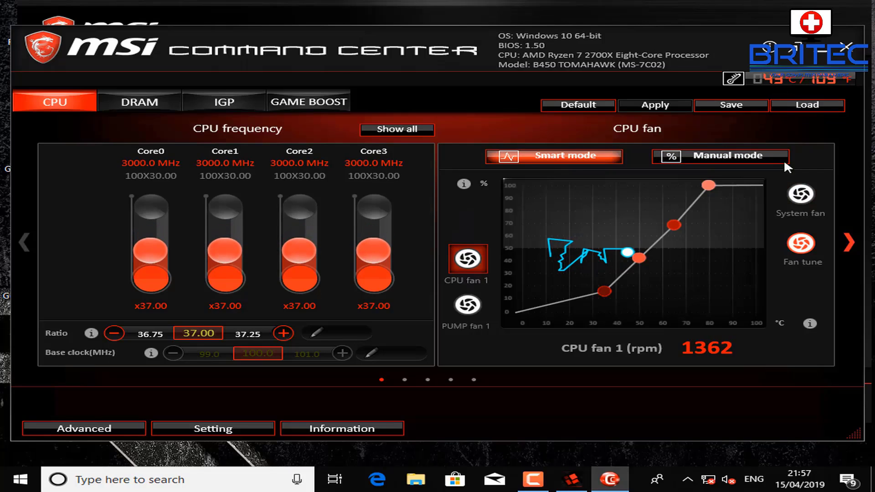
- Reopen the system fan settings and look through SYS fan 2, SYS fan 3 and SYS fan 4
{"action": "left_click", "coordinate": [795, 195]}
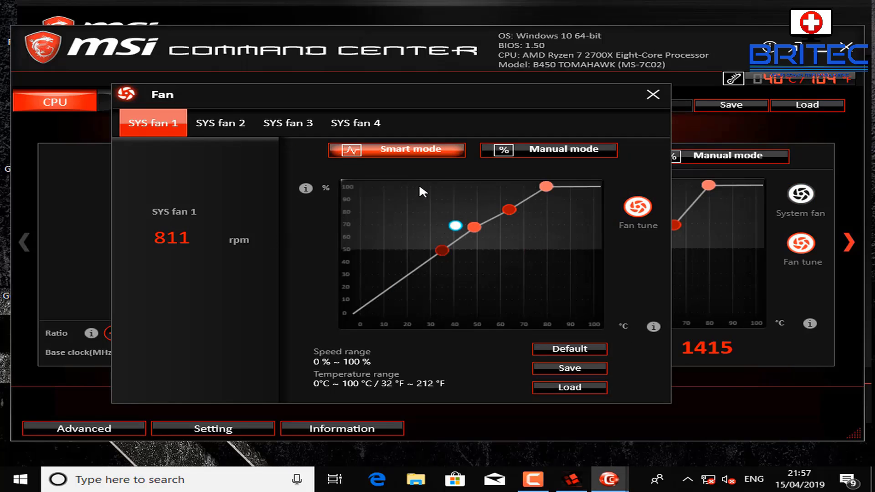
{"action": "left_click", "coordinate": [212, 128]}
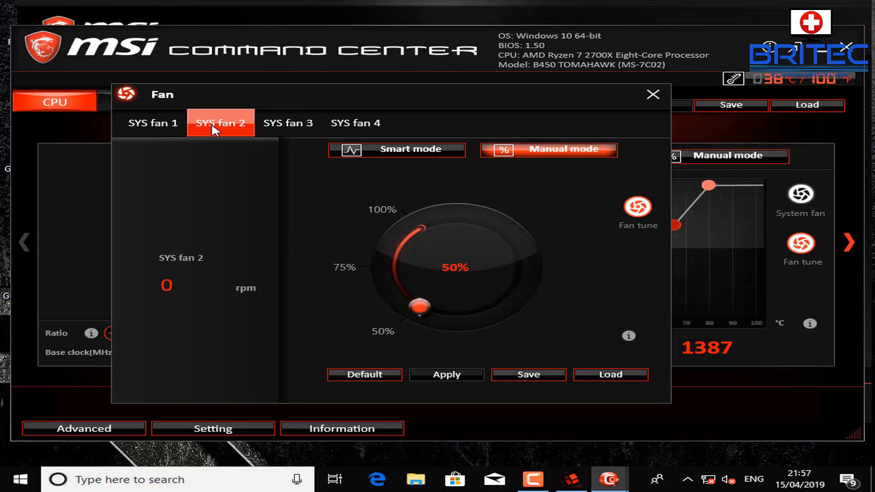
{"action": "left_click", "coordinate": [297, 127]}
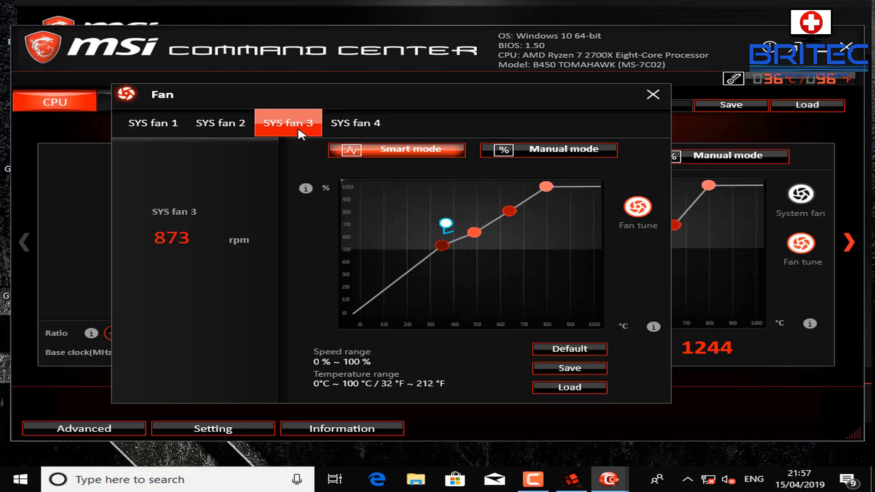
{"action": "left_click", "coordinate": [363, 127]}
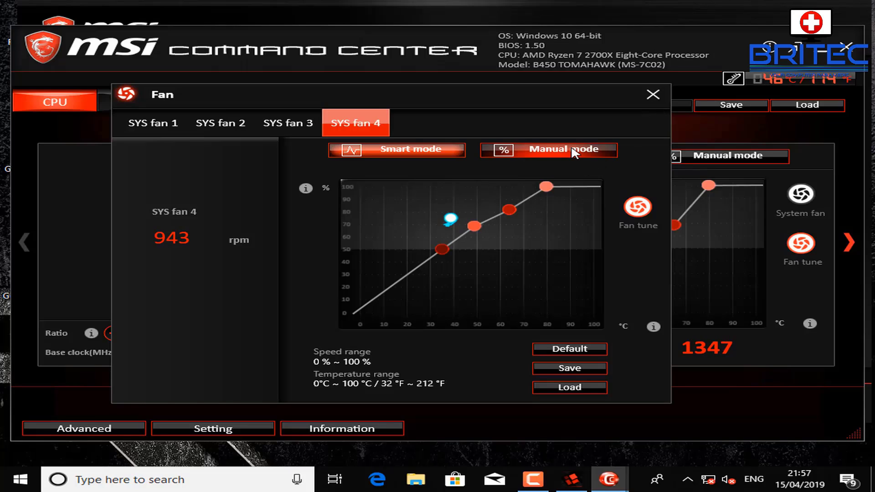
- Add a point to SYS fan 4's curve, lower the 35°C point to about 50%, and close the window
{"action": "mouse_move", "coordinate": [549, 189]}
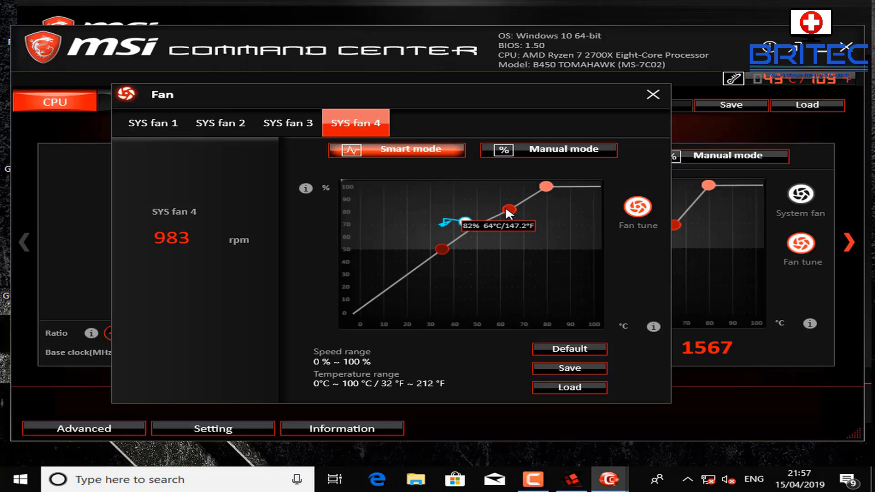
{"action": "left_click", "coordinate": [474, 226]}
{"action": "mouse_move", "coordinate": [444, 245]}
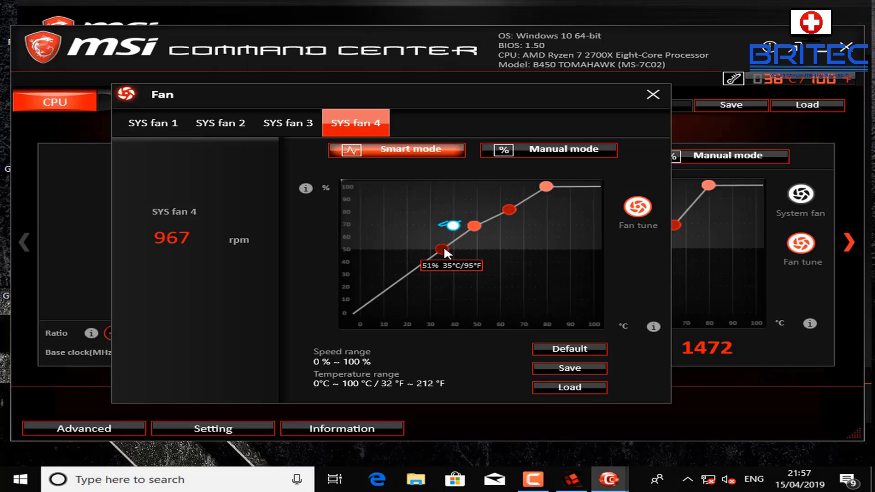
{"action": "mouse_move", "coordinate": [444, 245]}
{"action": "left_mouse_down"}
{"action": "mouse_move", "coordinate": [387, 291]}
{"action": "mouse_move", "coordinate": [442, 297]}
{"action": "mouse_move", "coordinate": [416, 258]}
{"action": "mouse_move", "coordinate": [450, 248]}
{"action": "mouse_move", "coordinate": [442, 247]}
{"action": "left_mouse_up"}
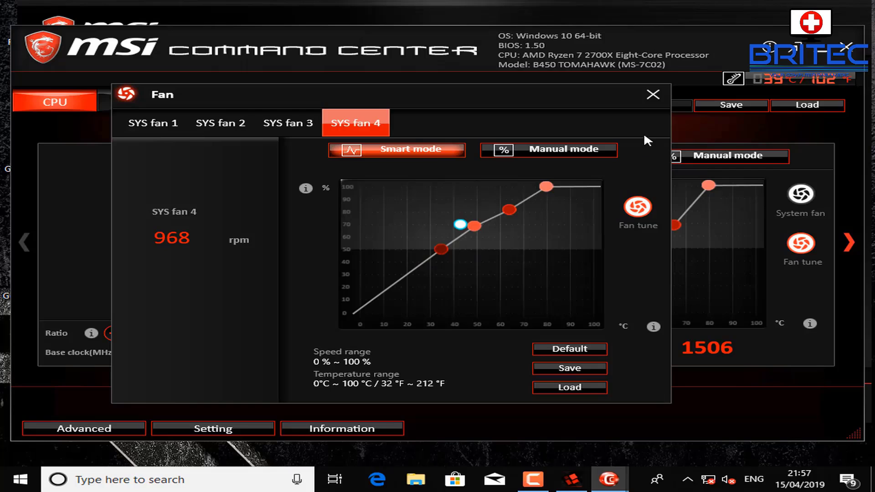
{"action": "left_click", "coordinate": [651, 97]}
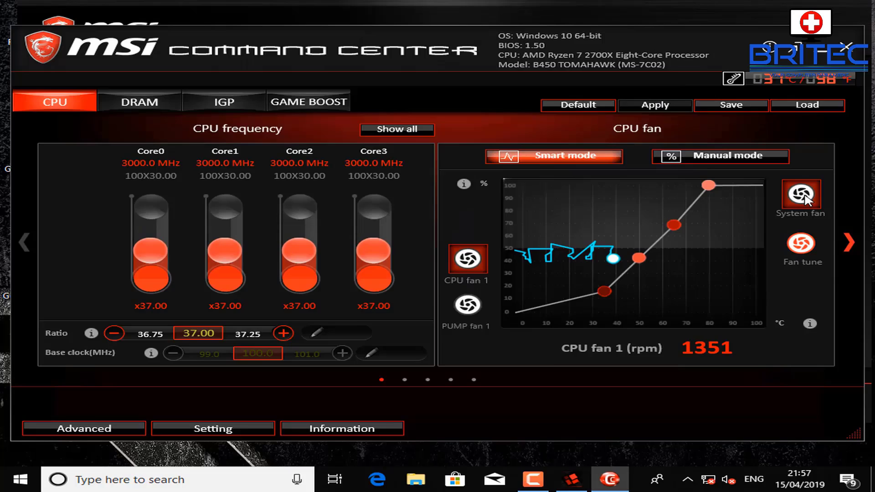
- Move SYS fan 1's first curve point to 0°C and raise it to 63% speed
{"action": "left_click", "coordinate": [800, 194]}
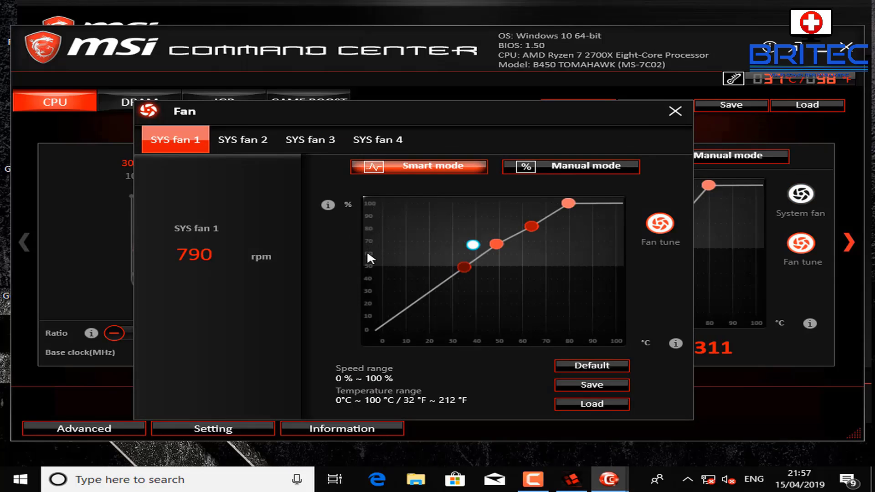
{"action": "left_click_drag", "start_coordinate": [463, 266], "coordinate": [354, 333]}
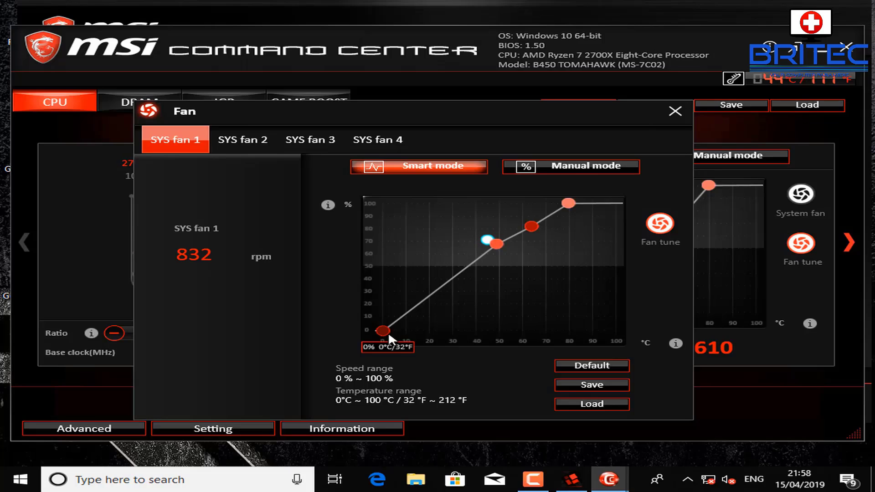
{"action": "left_click_drag", "start_coordinate": [378, 329], "coordinate": [467, 261]}
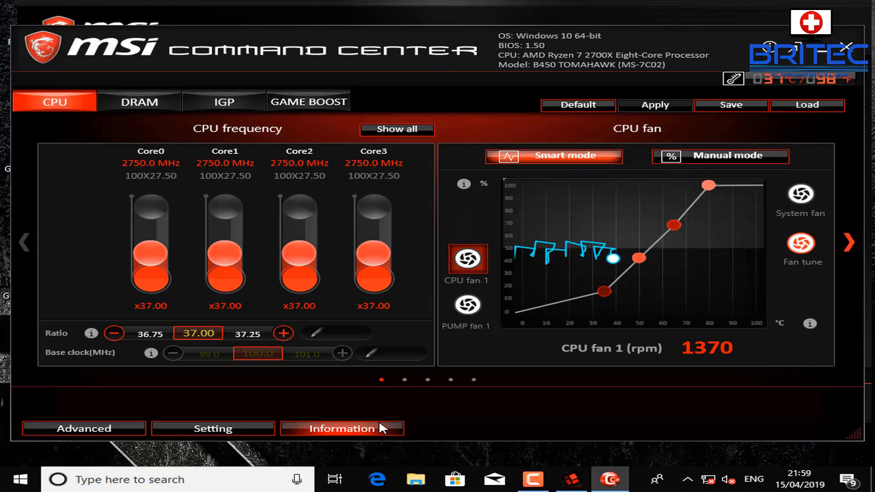
- Show the Advanced and Setting shortcuts, then view the DRAM page (2933 MHz, 1.3600 V)
{"action": "left_click", "coordinate": [78, 433]}
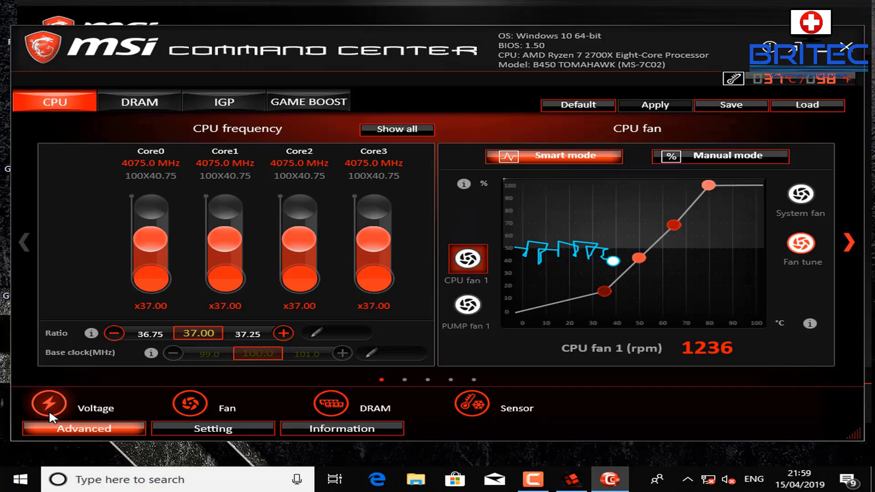
{"action": "left_click", "coordinate": [199, 433]}
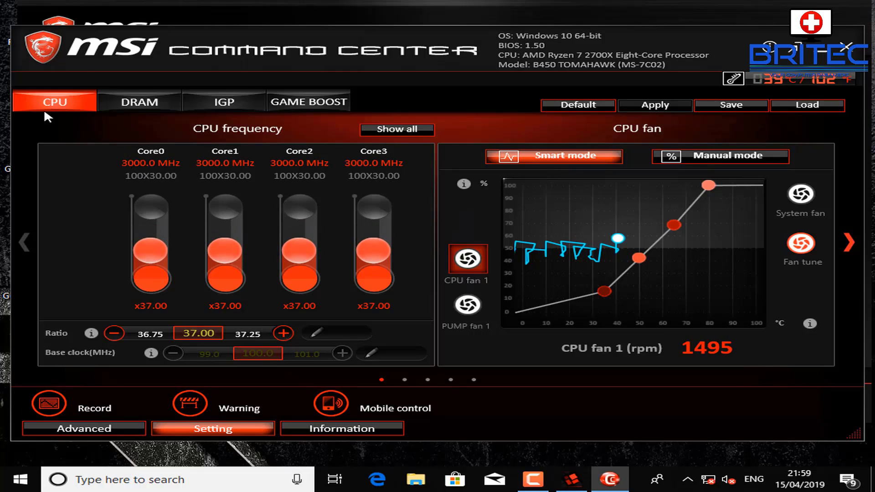
{"action": "left_click", "coordinate": [149, 104]}
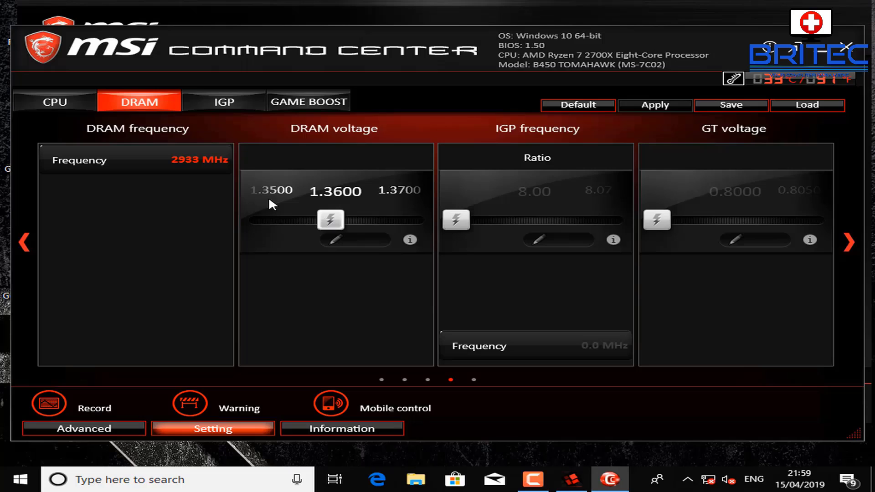
{"action": "left_click", "coordinate": [238, 106]}
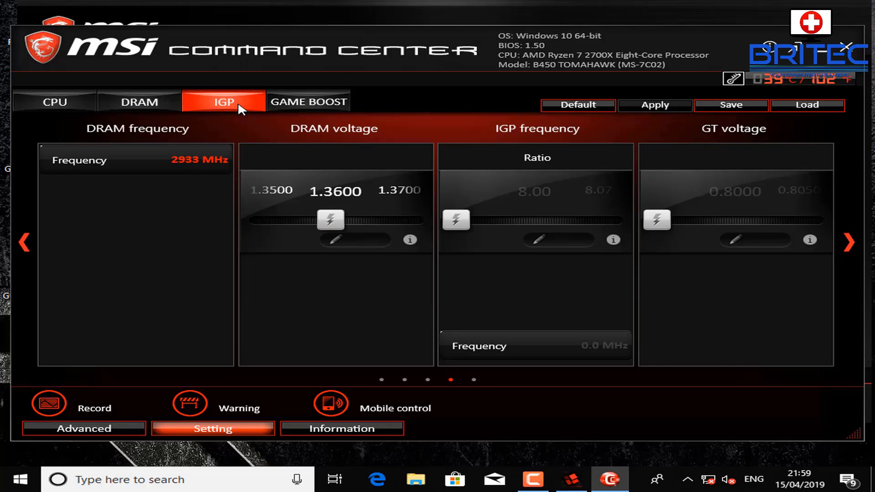
{"action": "left_click", "coordinate": [303, 103]}
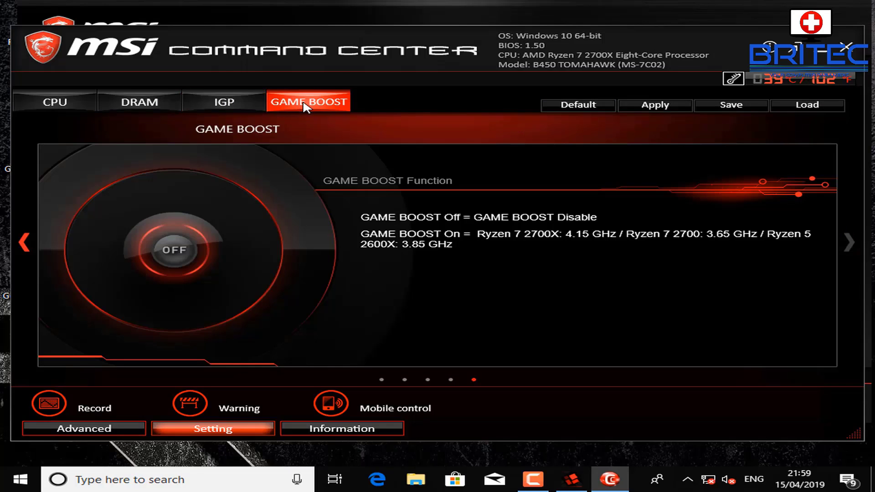
{"action": "left_click", "coordinate": [203, 103]}
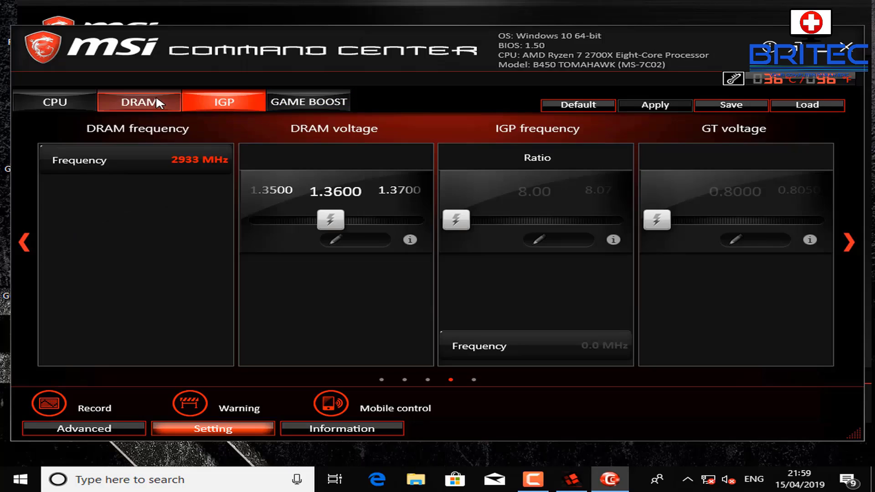
{"action": "left_click", "coordinate": [156, 98]}
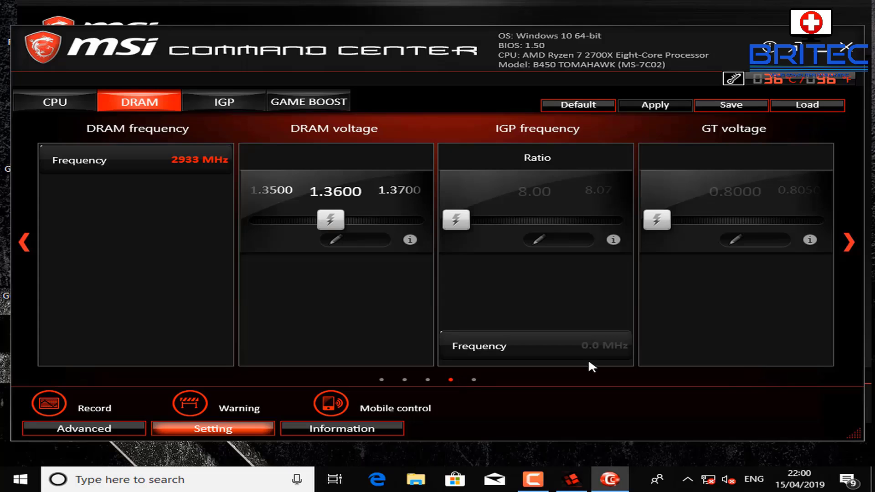
{"action": "left_click", "coordinate": [848, 239]}
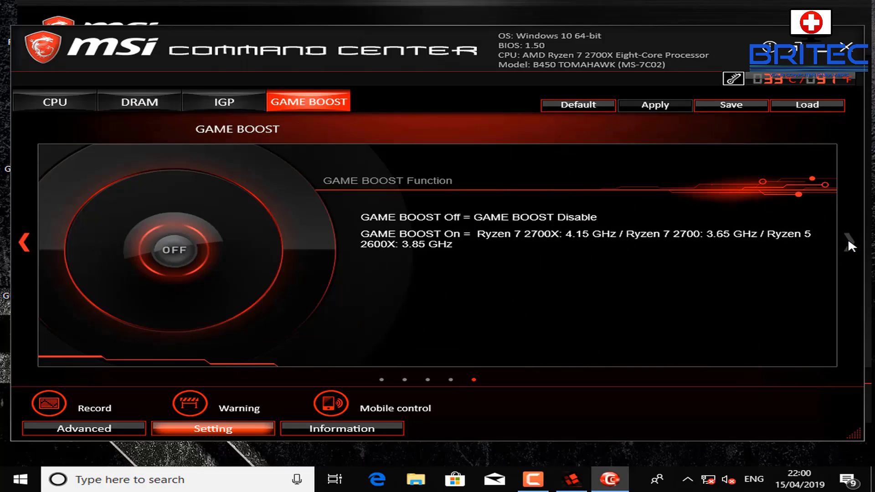
{"action": "left_click", "coordinate": [25, 241]}
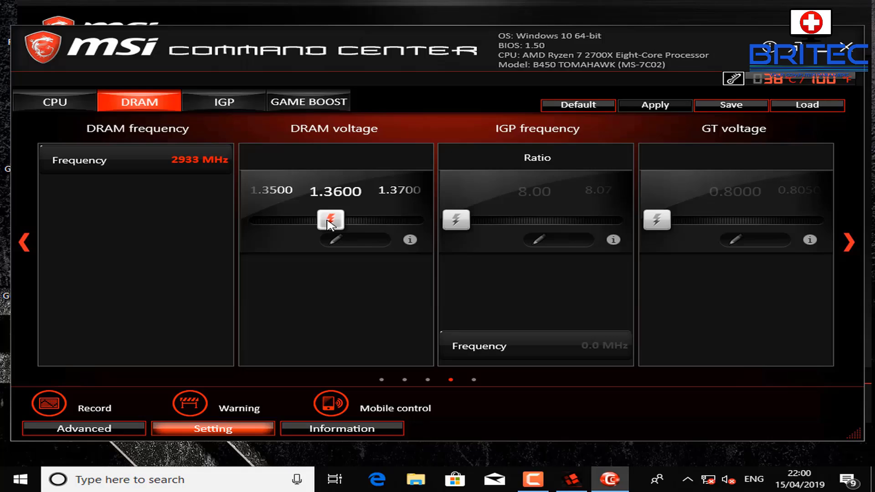
{"action": "left_click_drag", "start_coordinate": [329, 223], "coordinate": [354, 222]}
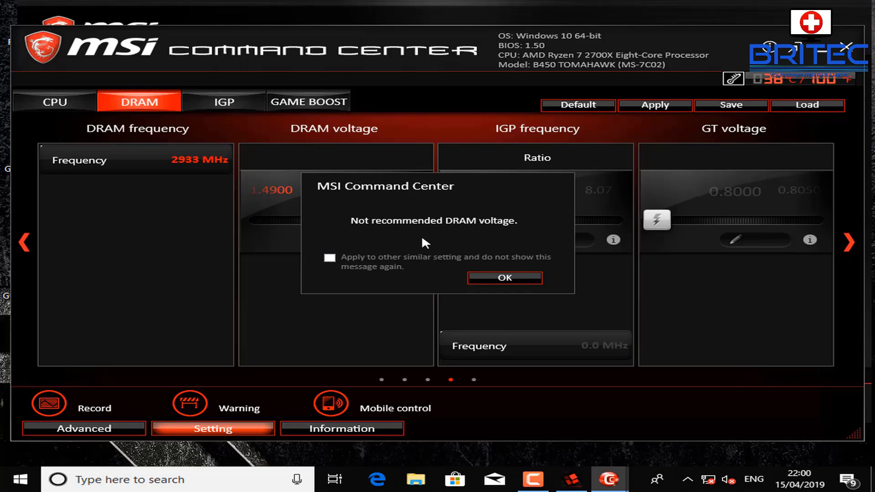
{"action": "left_click", "coordinate": [477, 276]}
{"action": "left_click_drag", "start_coordinate": [354, 232], "coordinate": [328, 213]}
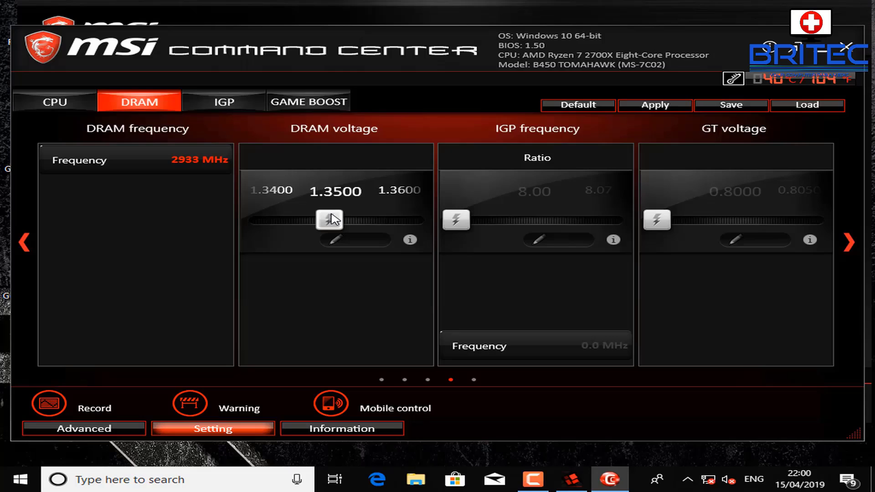
{"action": "left_click_drag", "start_coordinate": [332, 220], "coordinate": [337, 220]}
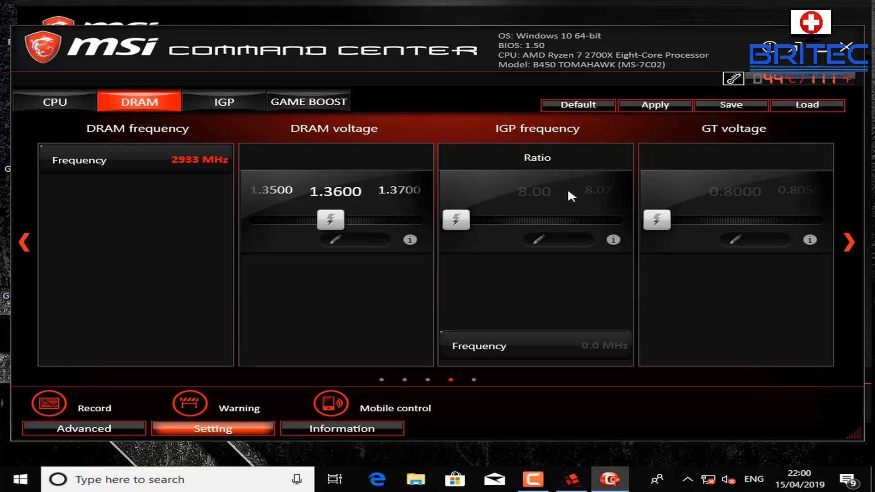
- Look over the IGP, CPU and DRAM pages, then close Command Center
{"action": "left_click", "coordinate": [212, 104]}
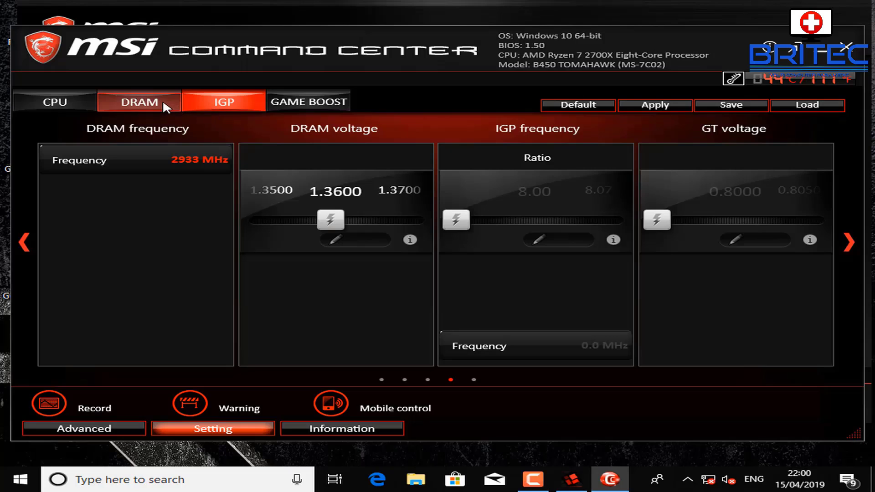
{"action": "left_click", "coordinate": [90, 99]}
{"action": "left_click", "coordinate": [130, 103]}
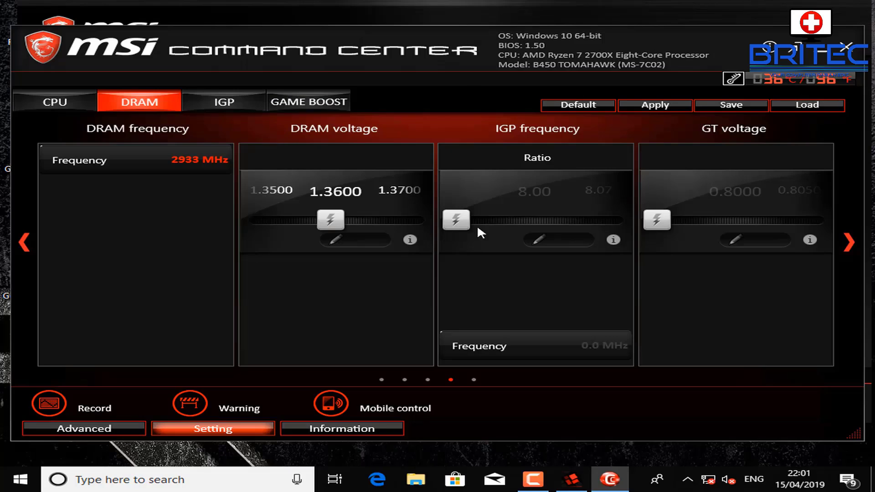
{"action": "left_click", "coordinate": [845, 51]}
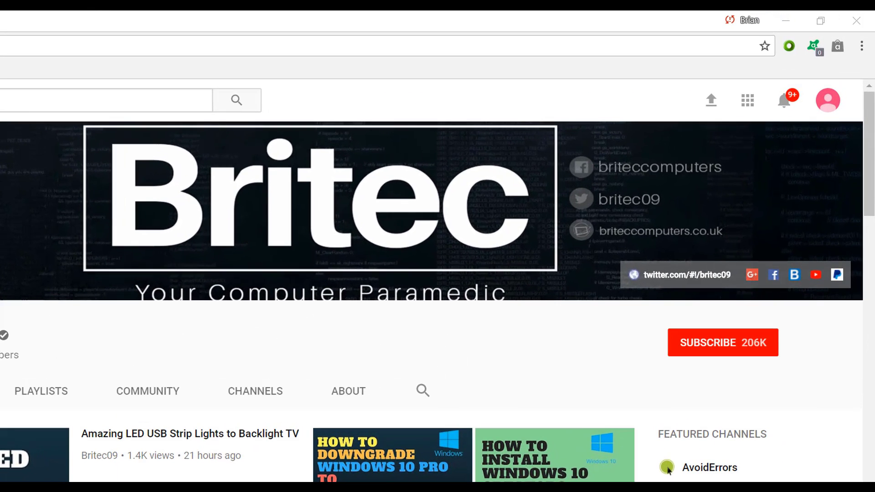
- Subscribe to the Britec YouTube channel
{"action": "left_click", "coordinate": [733, 353]}
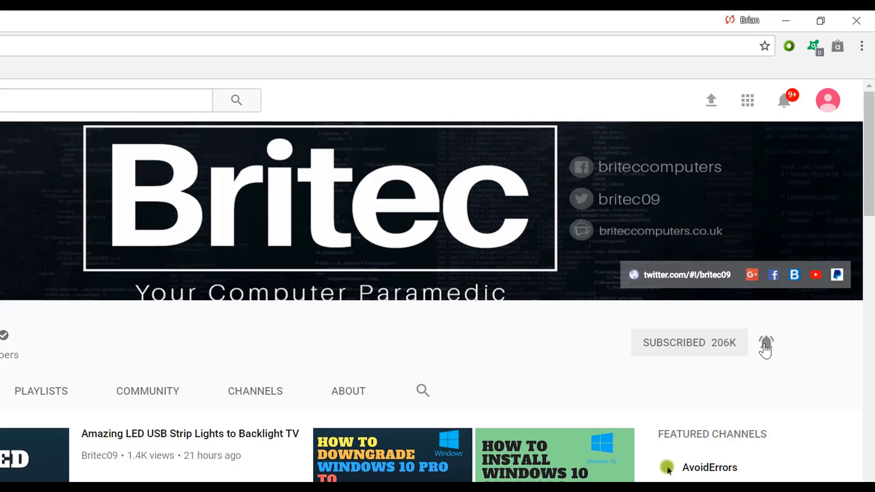